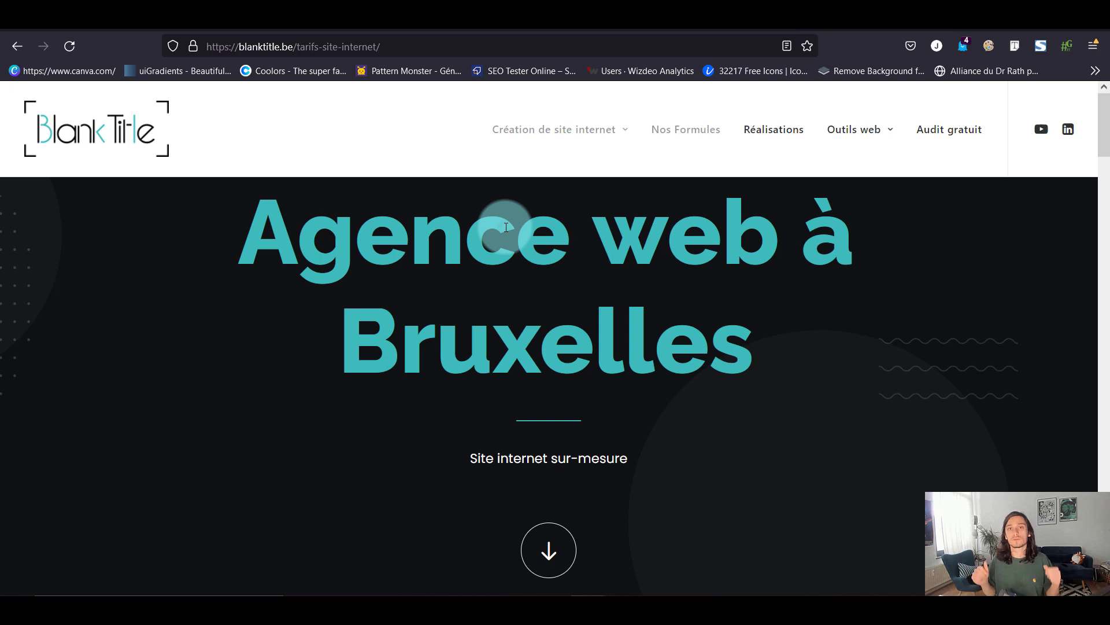
# Open a private browsing window and load google.com in it
pyautogui.click(1095, 46)
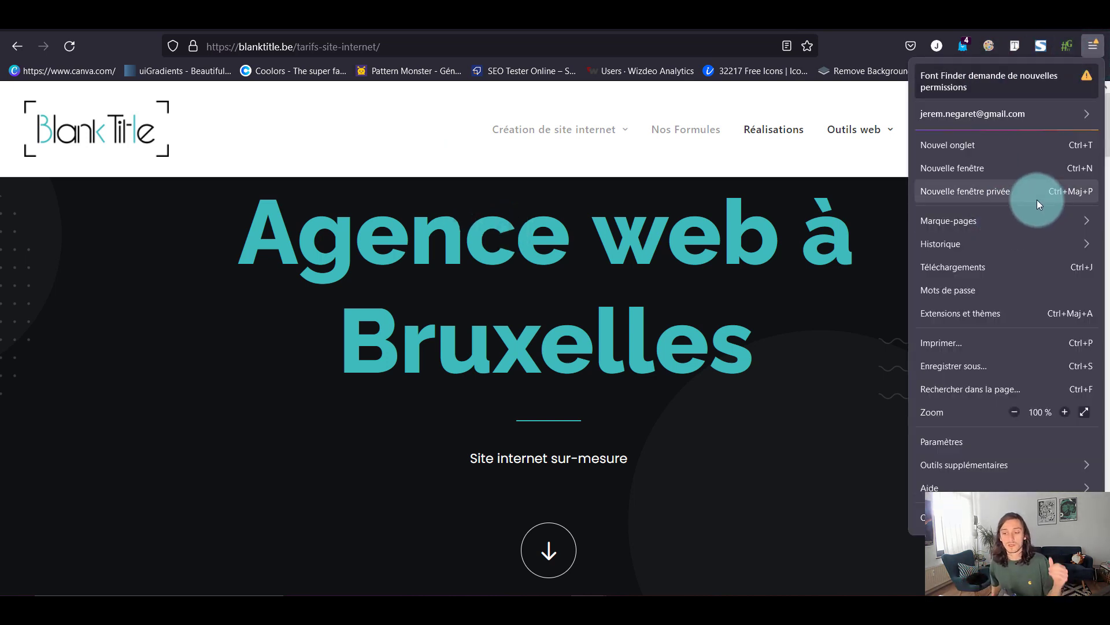
pyautogui.click(1015, 196)
pyautogui.write('blanktitle.be/')
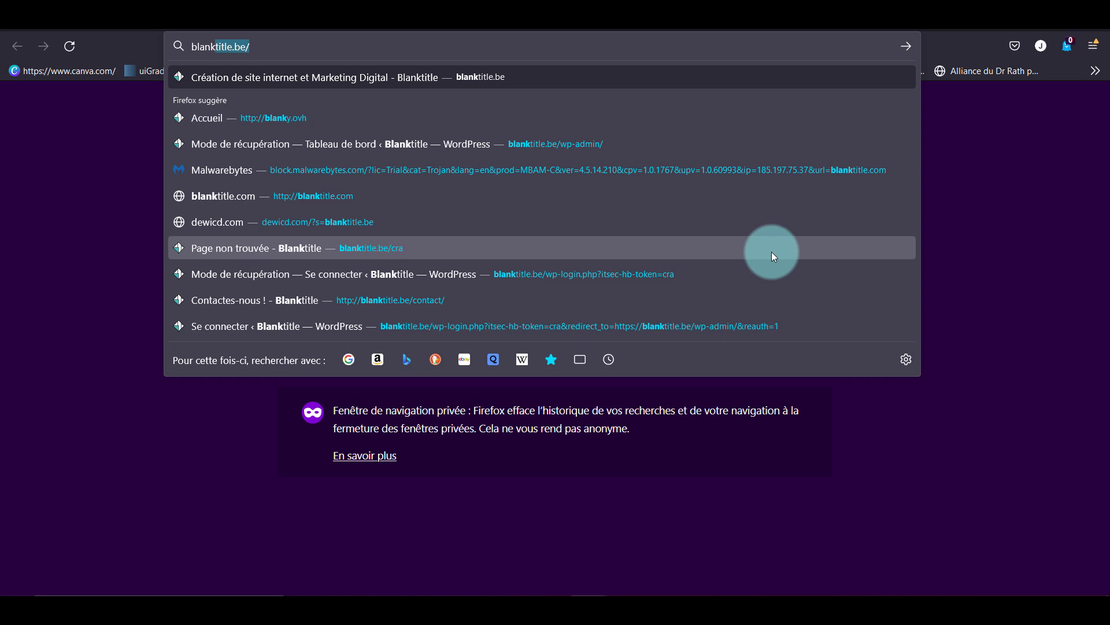
pyautogui.press('Return')
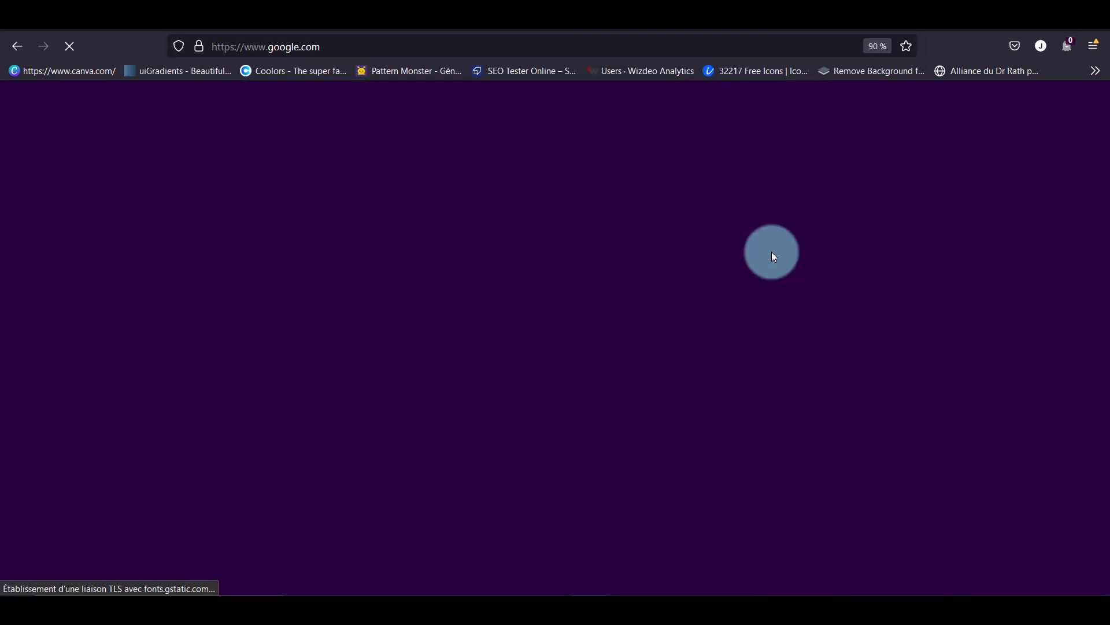
# Search Google for blanktitle.be
pyautogui.click(438, 299)
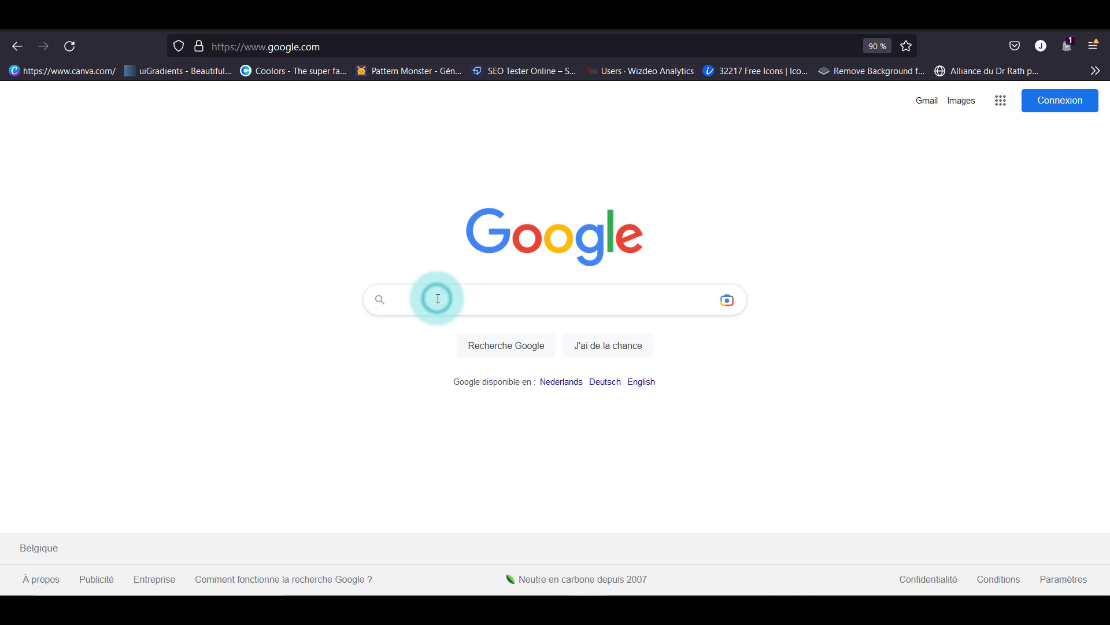
pyautogui.write('bl')
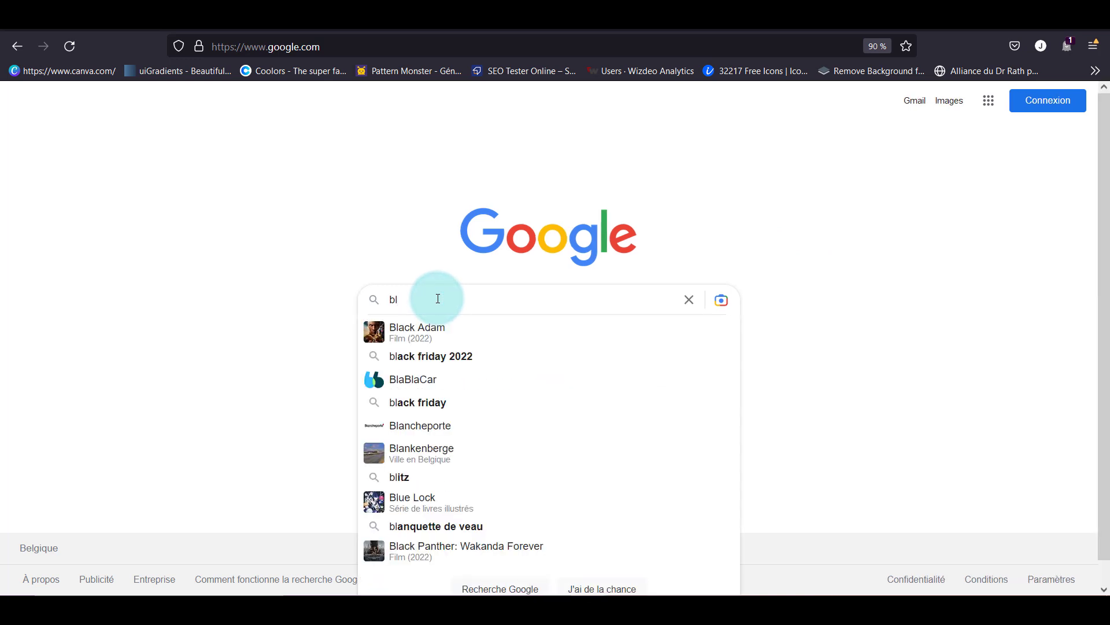
pyautogui.write('ank')
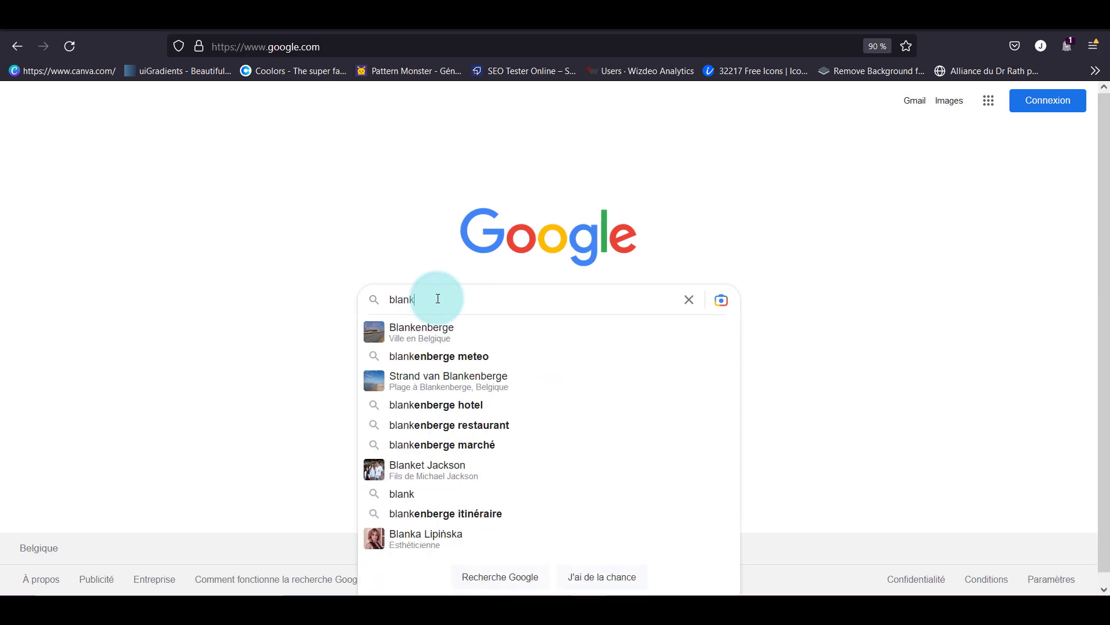
pyautogui.write('title.be')
pyautogui.press('Return')
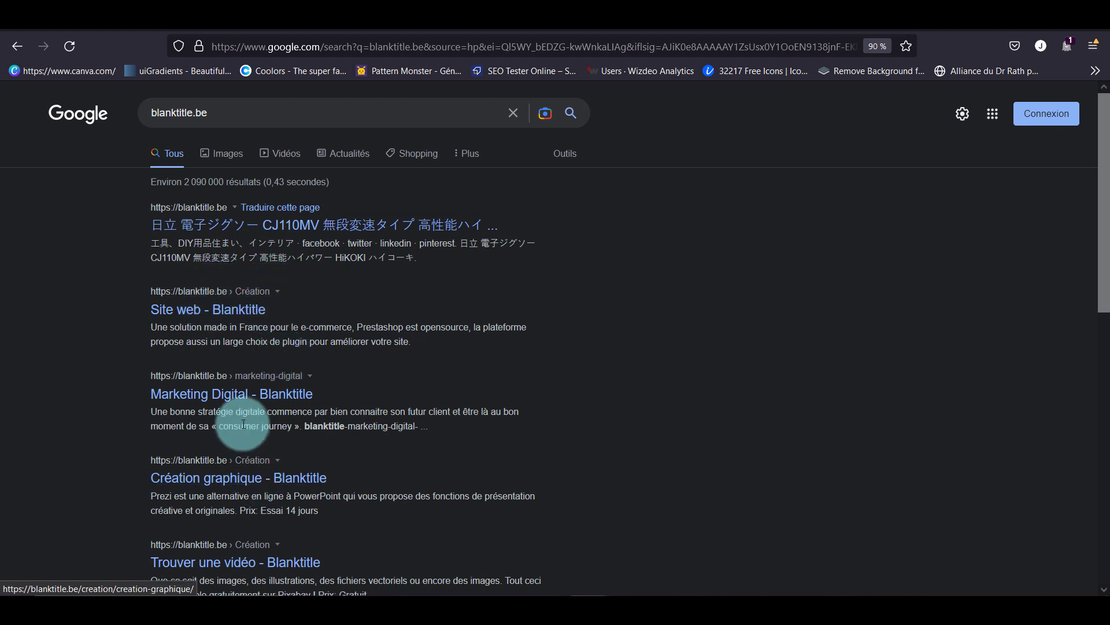
# Open the blanktitle.be site from the search results, look through its marketing-digital page and follow the logo to the home page
pyautogui.click(234, 231)
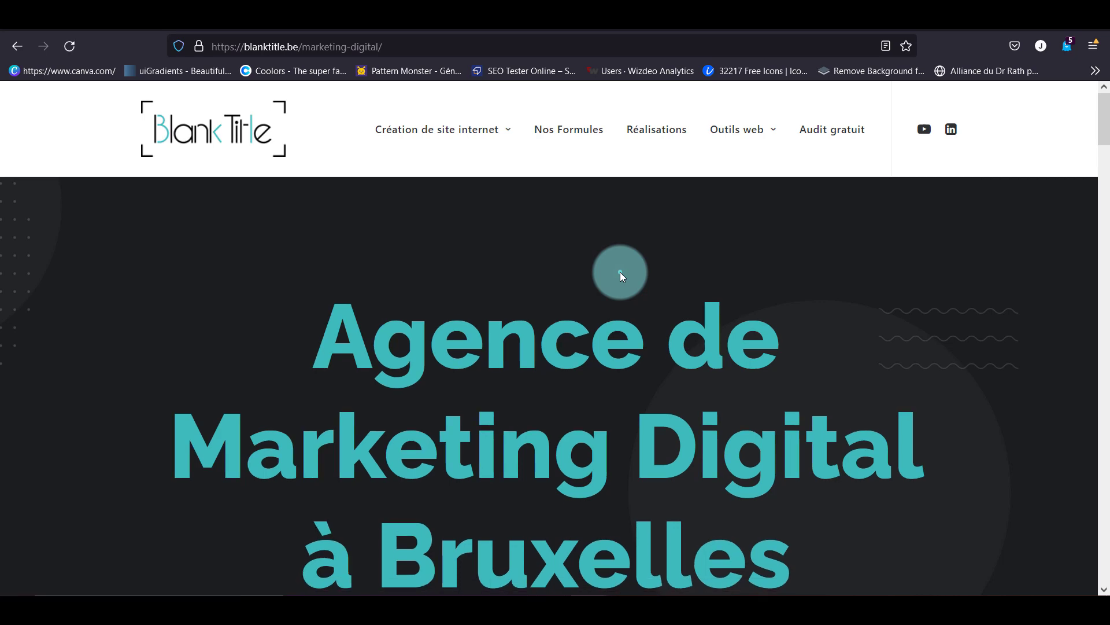
pyautogui.scroll(-10, 620, 272)
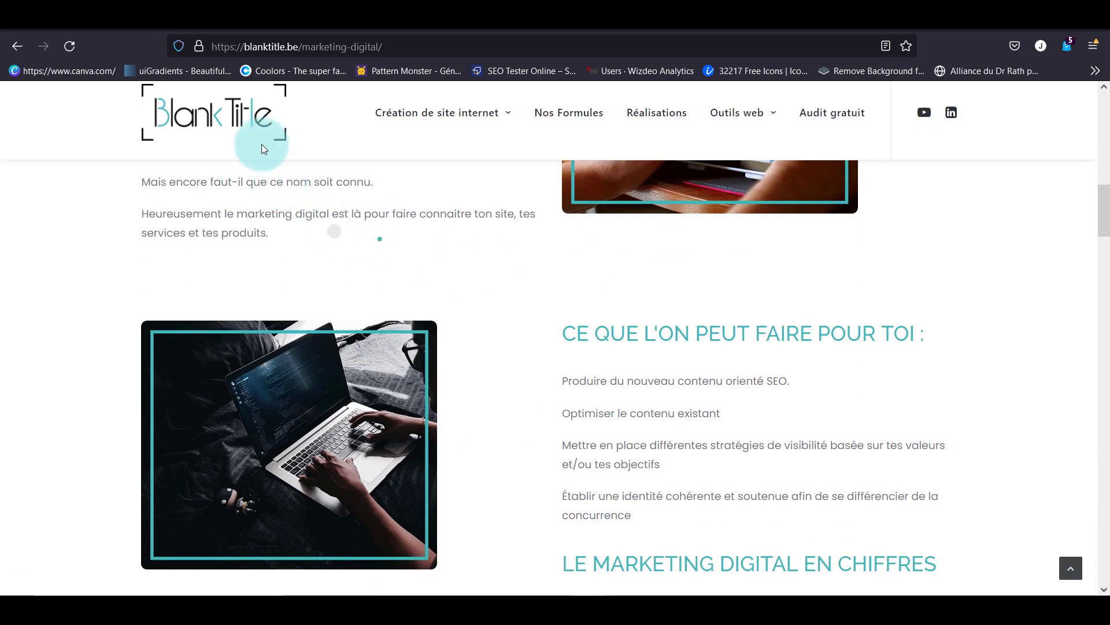
pyautogui.click(252, 121)
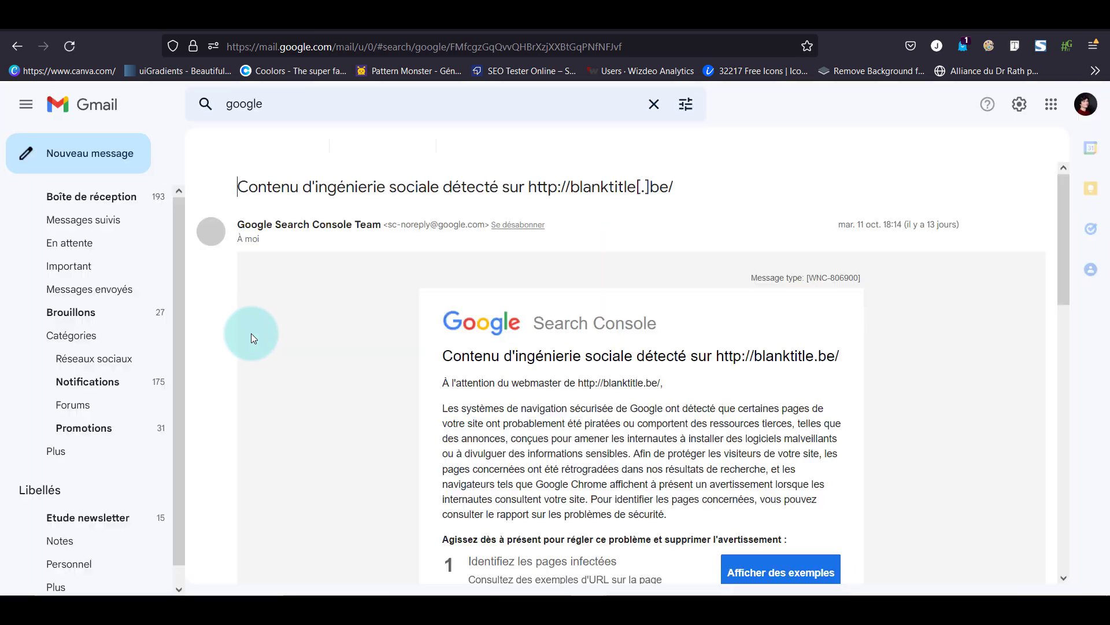
# Read the Google Search Console email in Gmail about social engineering content on blanktitle.be, including its recommended repair steps
pyautogui.scroll(-2, 337, 529)
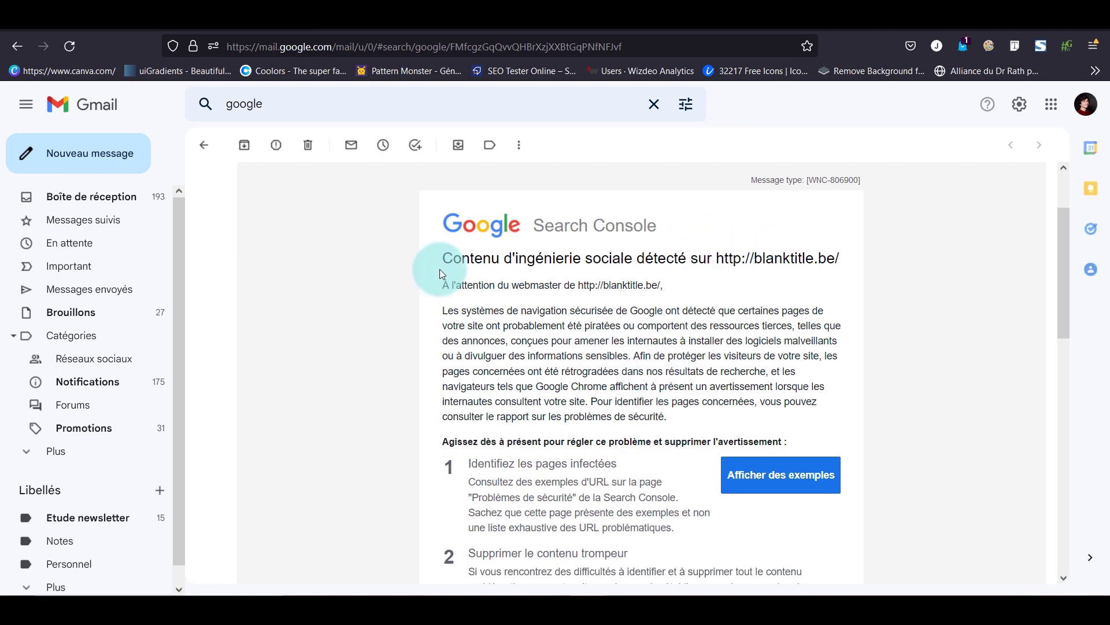
pyautogui.scroll(-2, 390, 425)
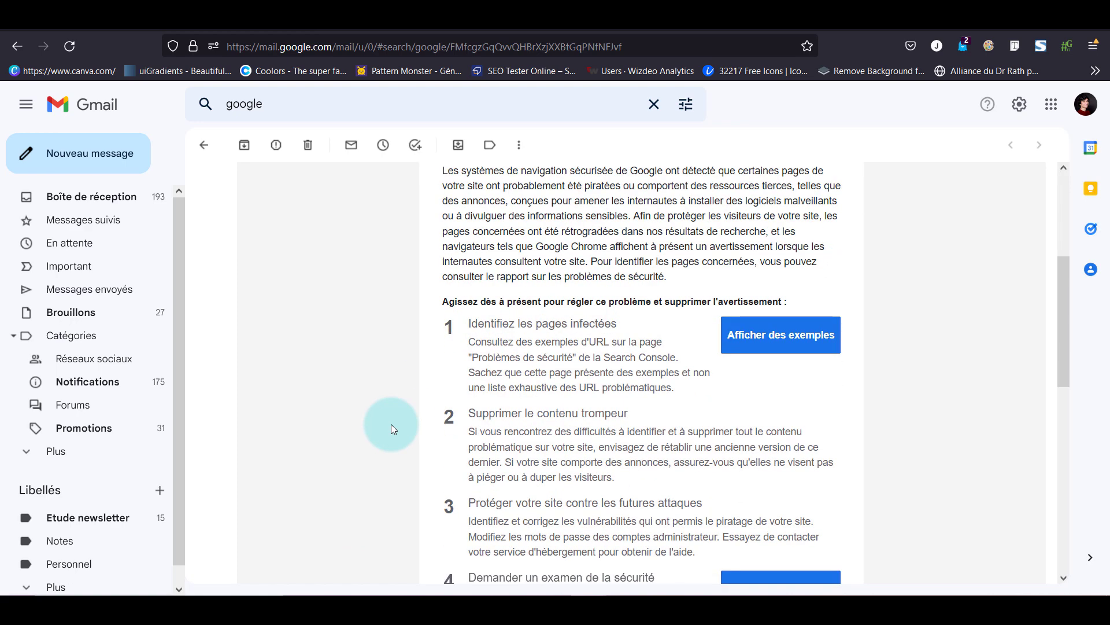
pyautogui.scroll(1, 560, 272)
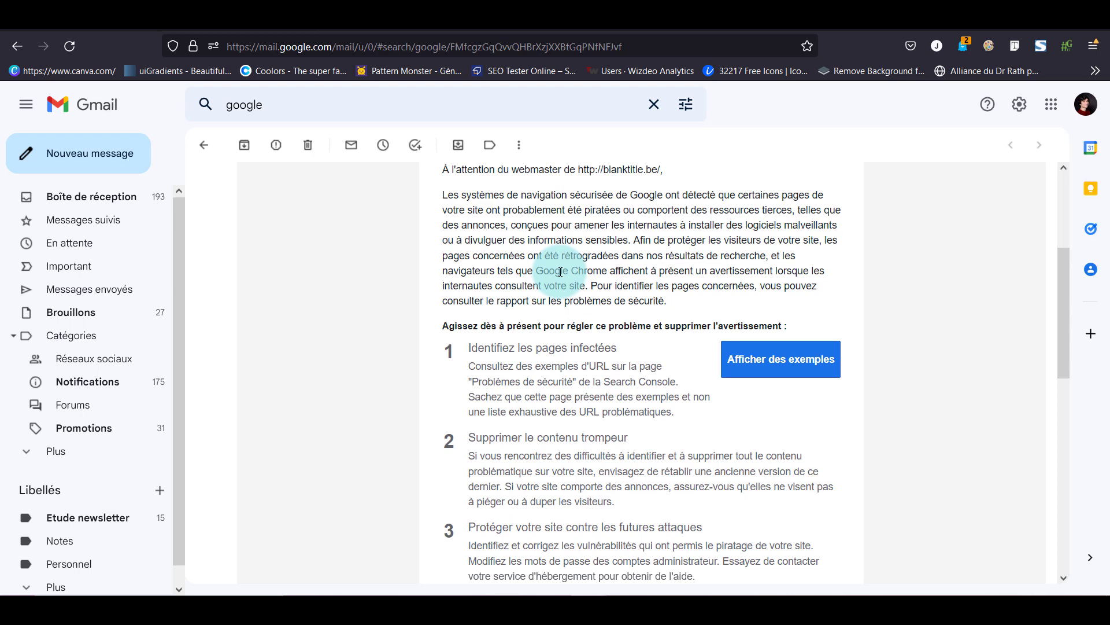
pyautogui.scroll(-1, 561, 271)
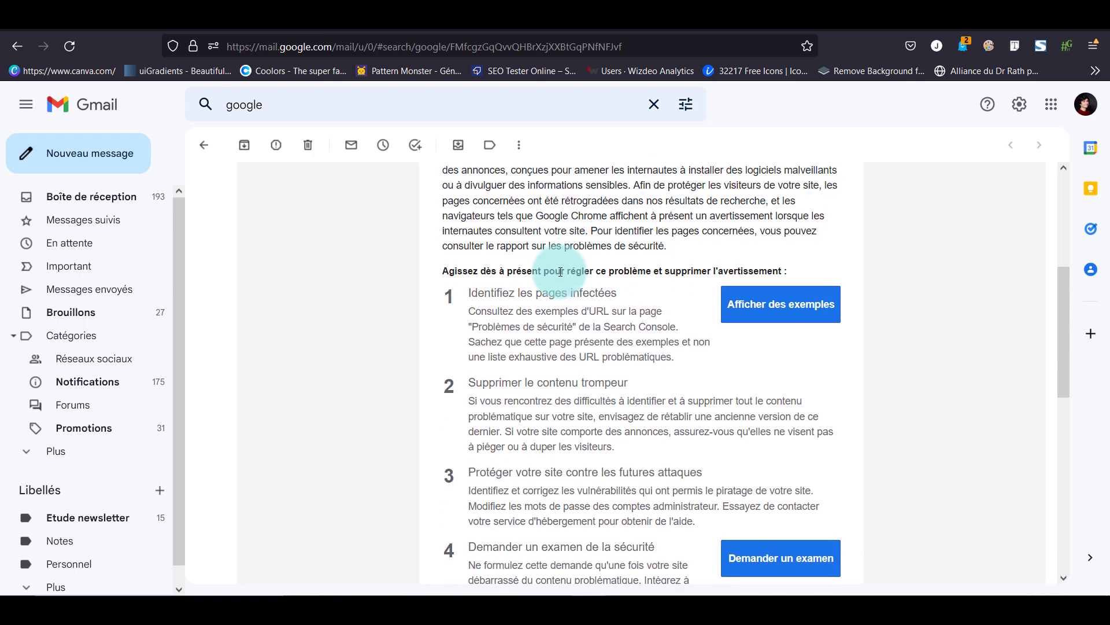
pyautogui.scroll(-1, 561, 272)
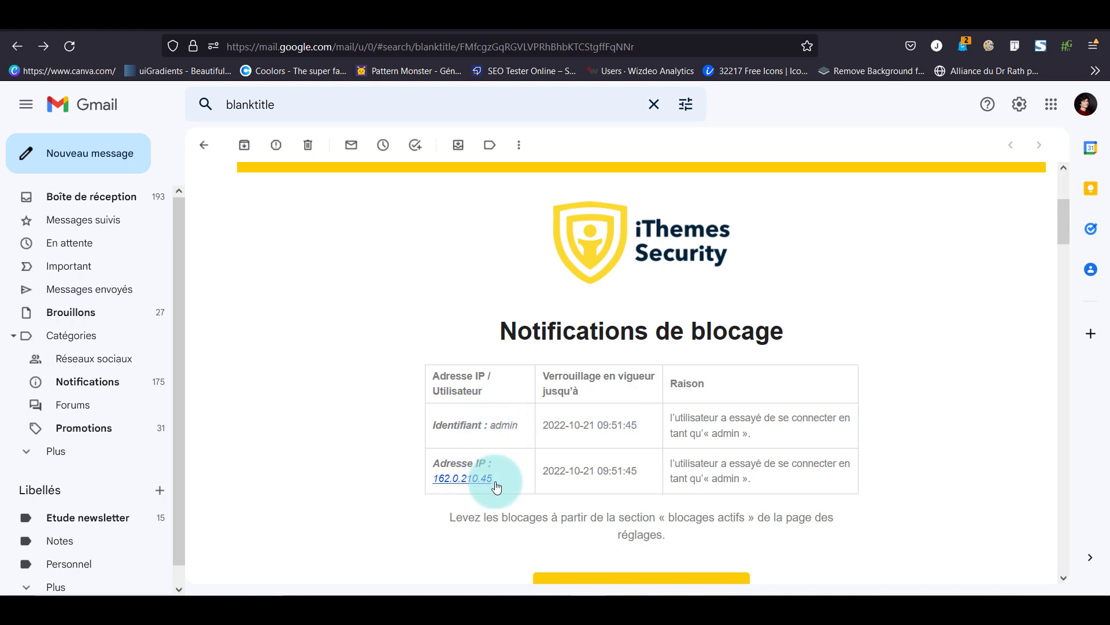
# Examine the iThemes Security lockout notification email for the blocked user, IP address and reason
pyautogui.scroll(-1, 643, 519)
pyautogui.scroll(-3, 643, 519)
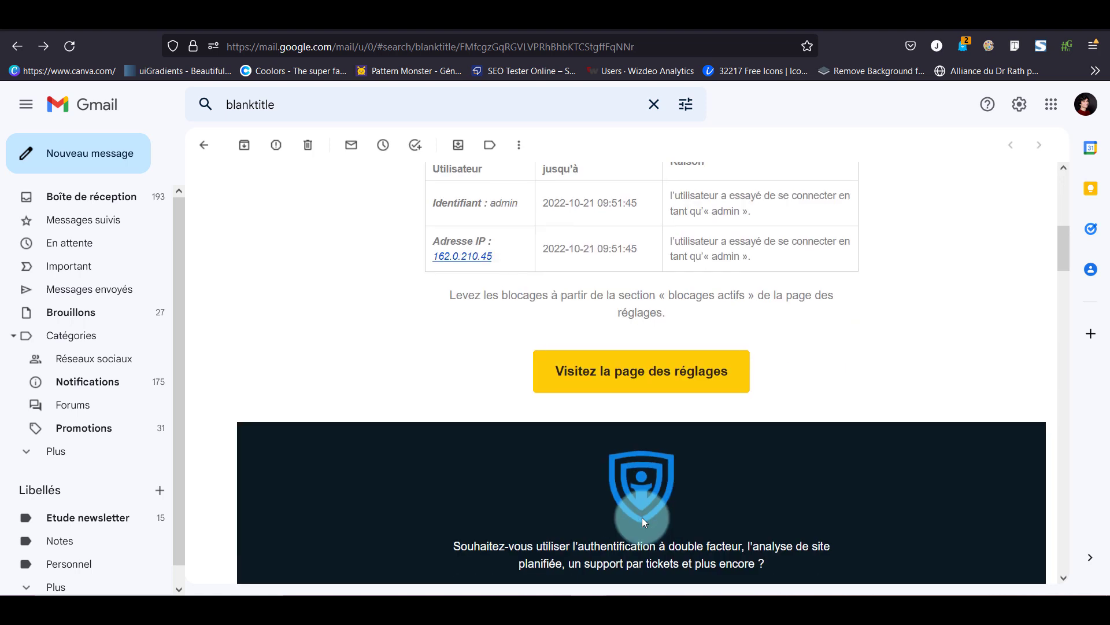
pyautogui.scroll(2, 642, 517)
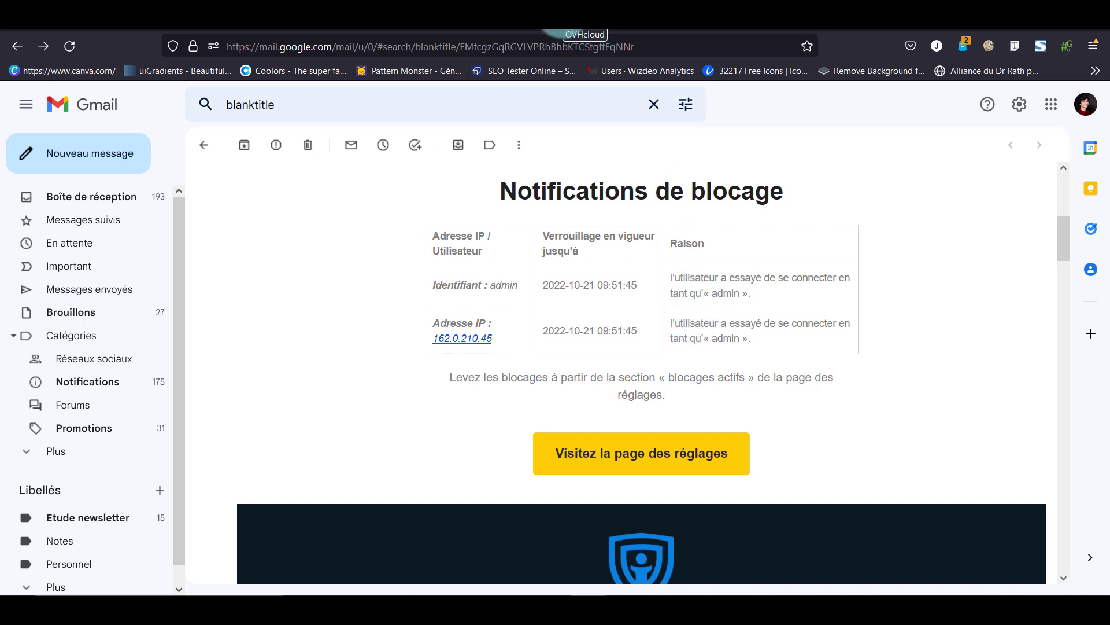
# Switch to the OVHcloud manager, open the DNS zone of blanktitle.be and examine its entries
pyautogui.click(562, 32)
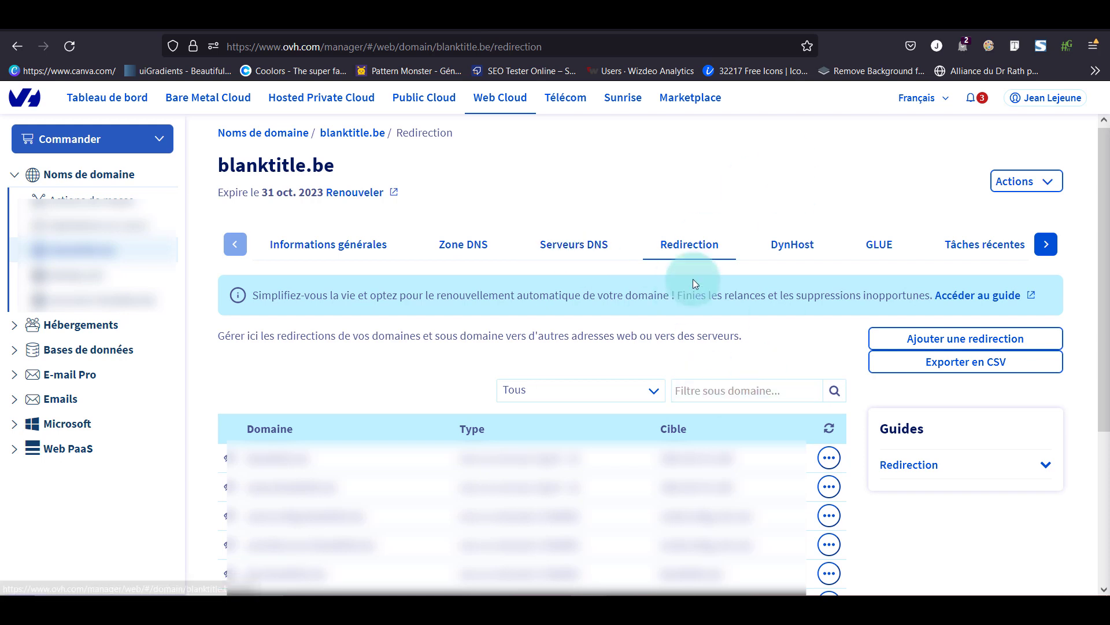
pyautogui.click(472, 243)
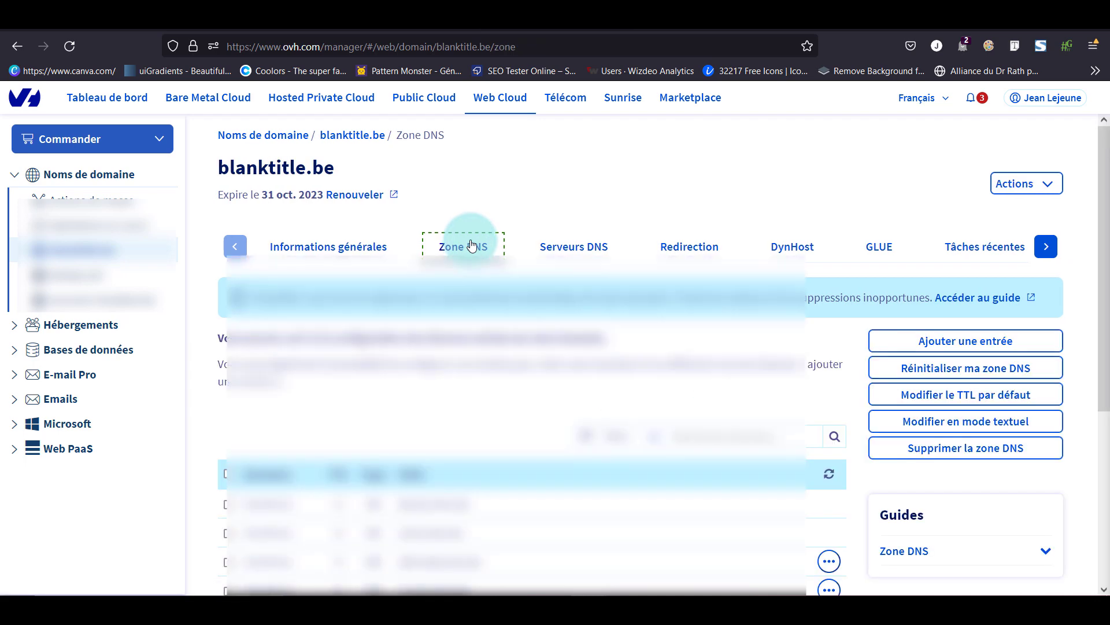
pyautogui.scroll(-4, 471, 245)
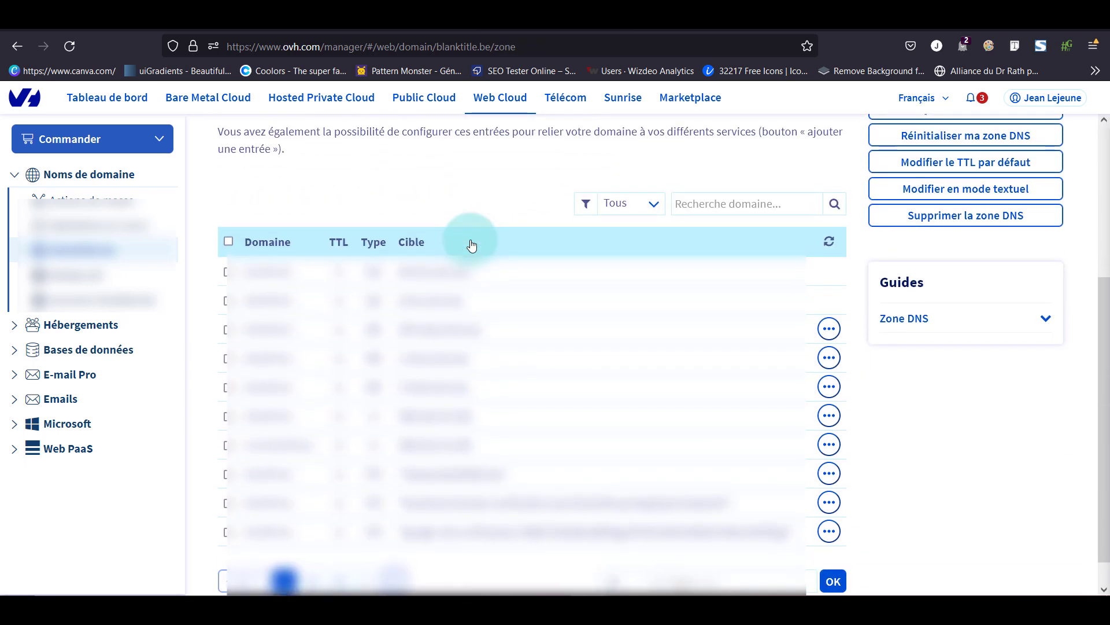
pyautogui.scroll(2, 471, 245)
pyautogui.scroll(2, 471, 245)
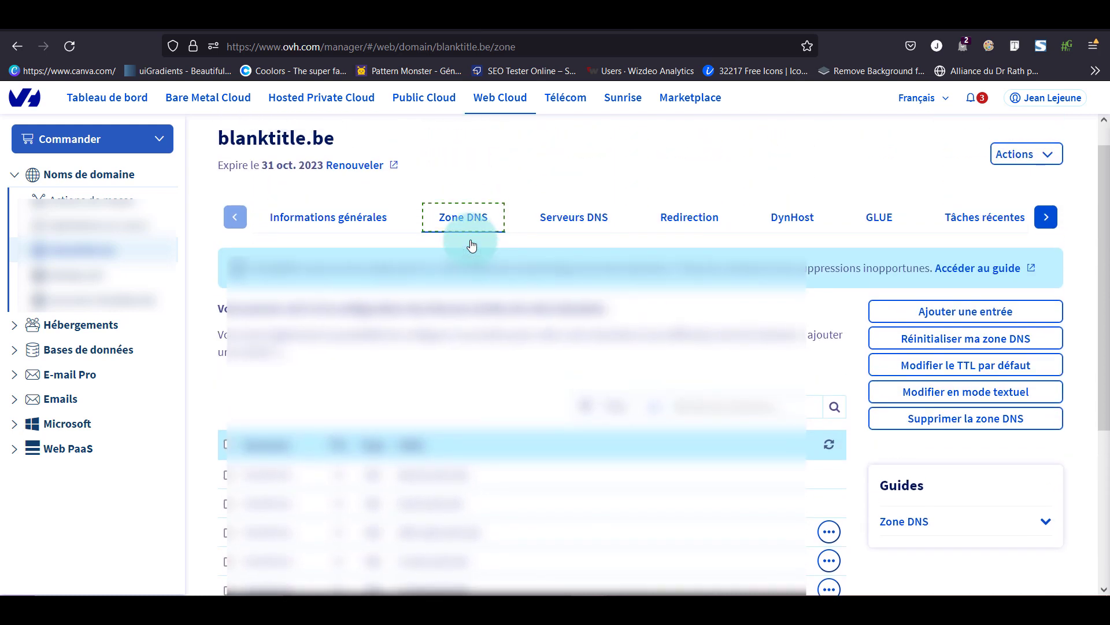
pyautogui.scroll(-2, 471, 245)
pyautogui.scroll(-1, 471, 245)
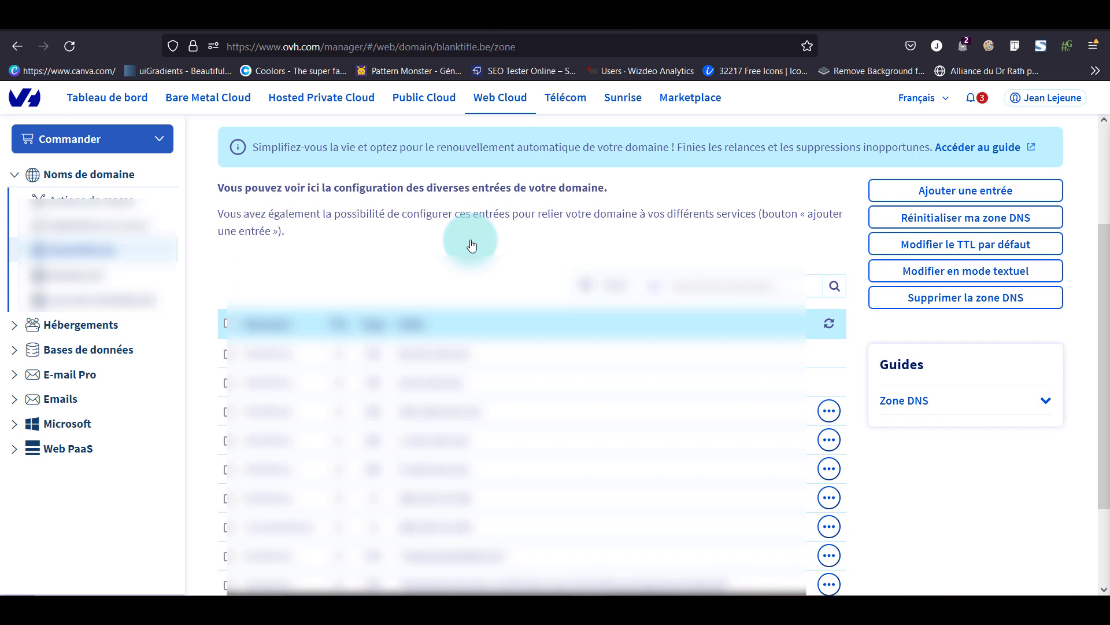
pyautogui.scroll(-2, 471, 245)
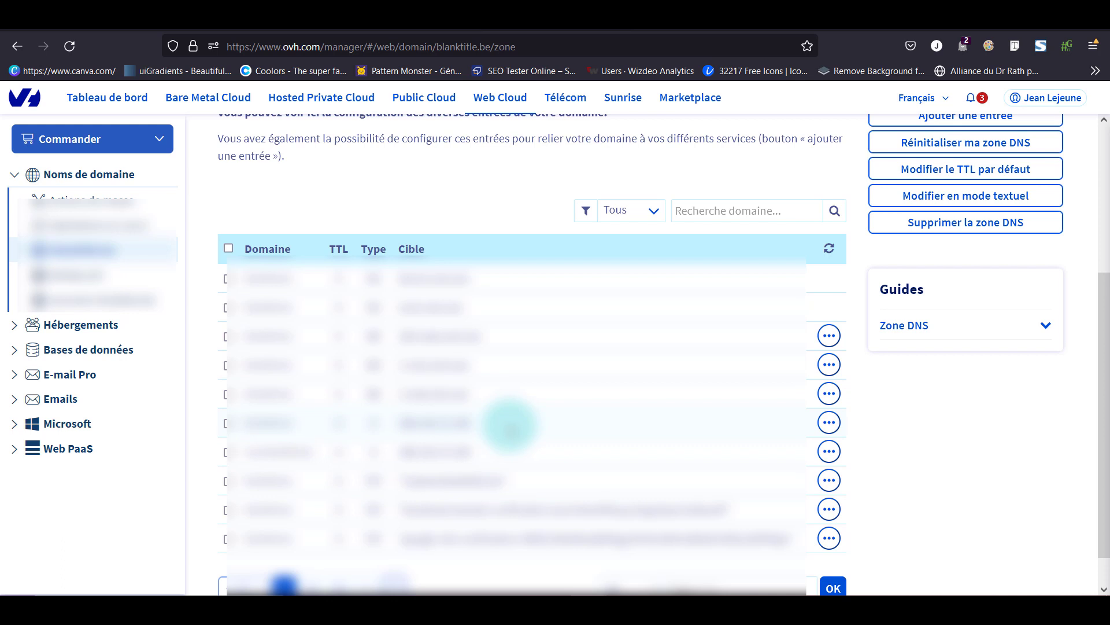
pyautogui.scroll(2, 509, 425)
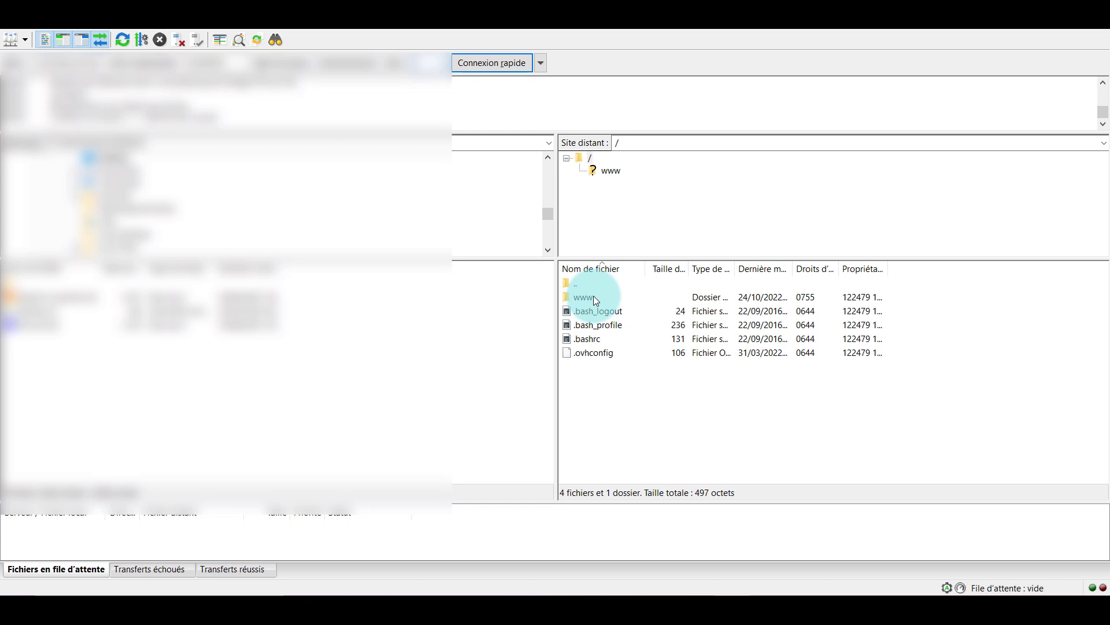
# Switch to the FTP client, open the remote www folder and examine its files and their modification dates for anything suspicious
pyautogui.click(593, 296)
pyautogui.doubleClick(593, 296)
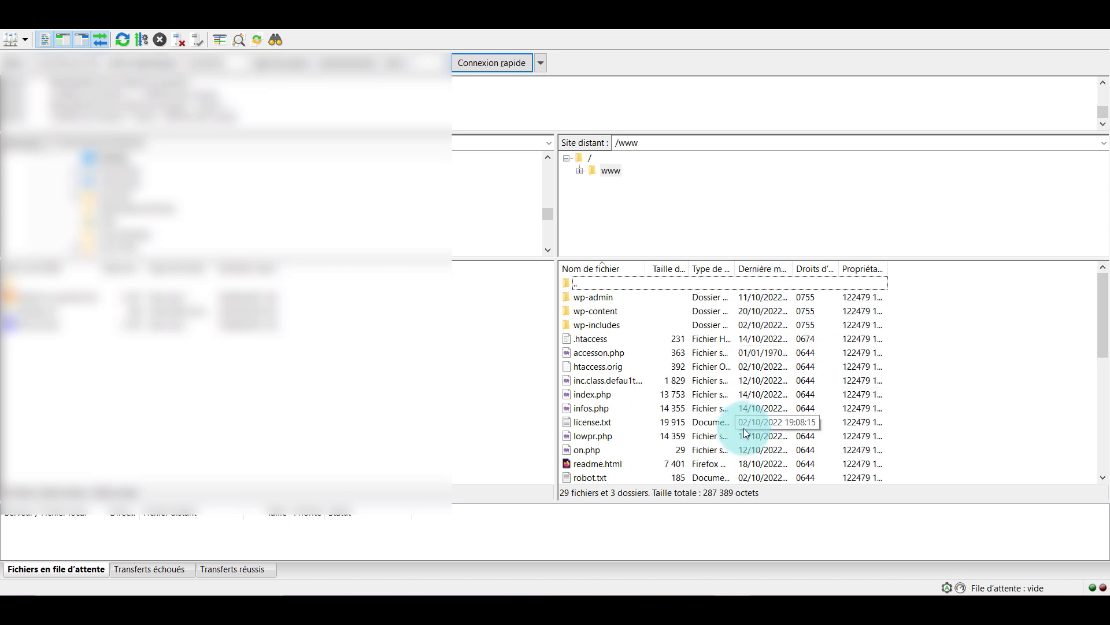
pyautogui.scroll(-4, 744, 431)
pyautogui.scroll(-3, 743, 427)
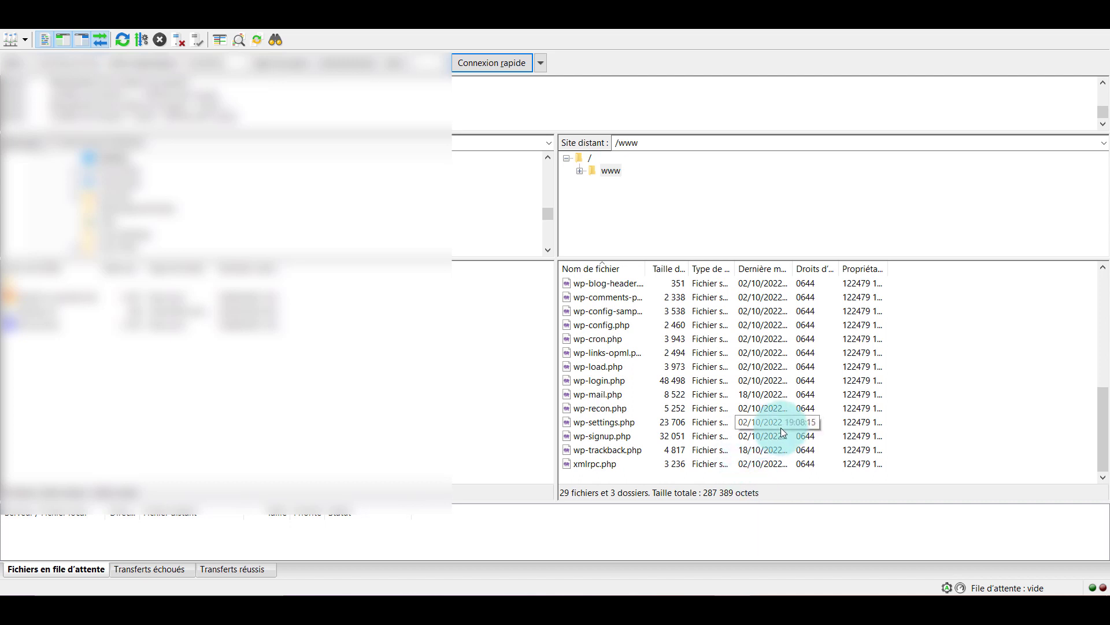
pyautogui.scroll(2, 781, 428)
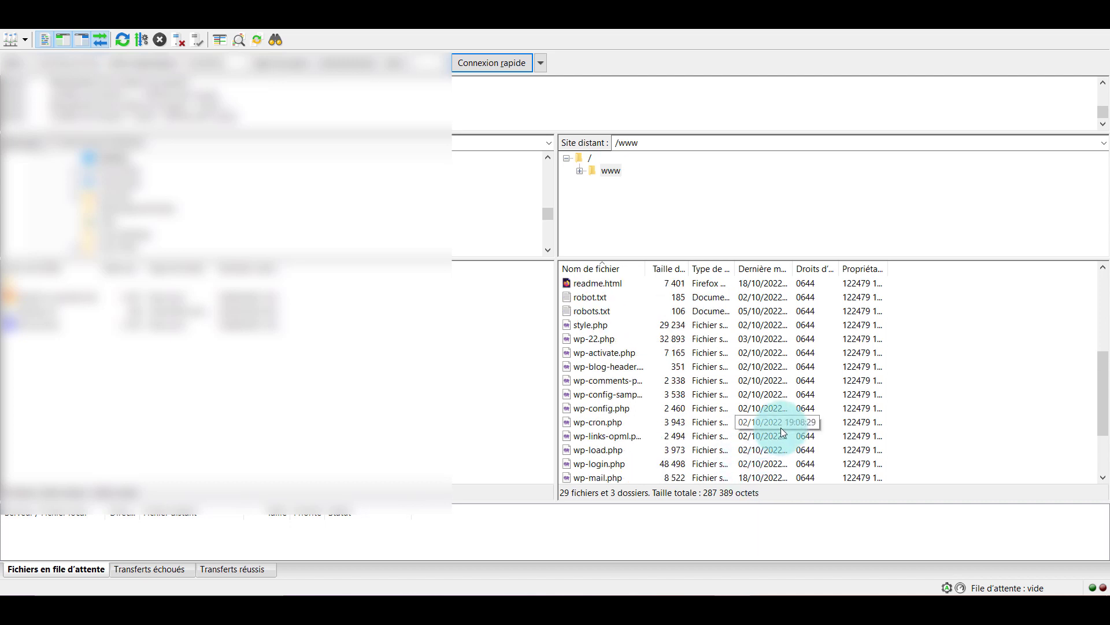
pyautogui.scroll(2, 781, 427)
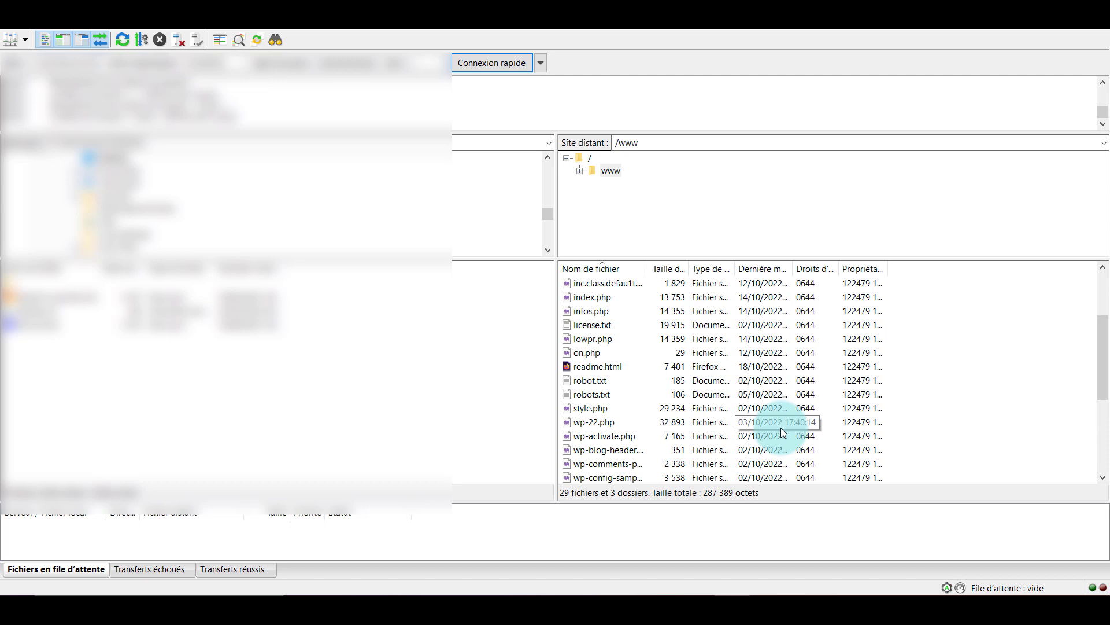
pyautogui.scroll(2, 780, 428)
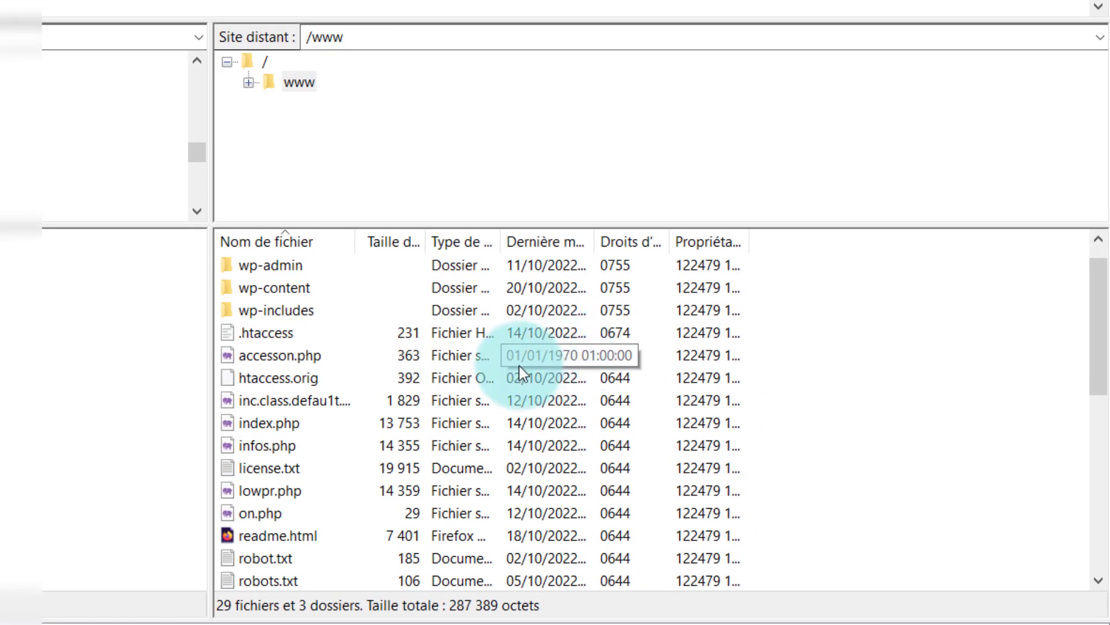
# Delete the suspicious accesson.php file from the server's www folder
pyautogui.click(501, 356)
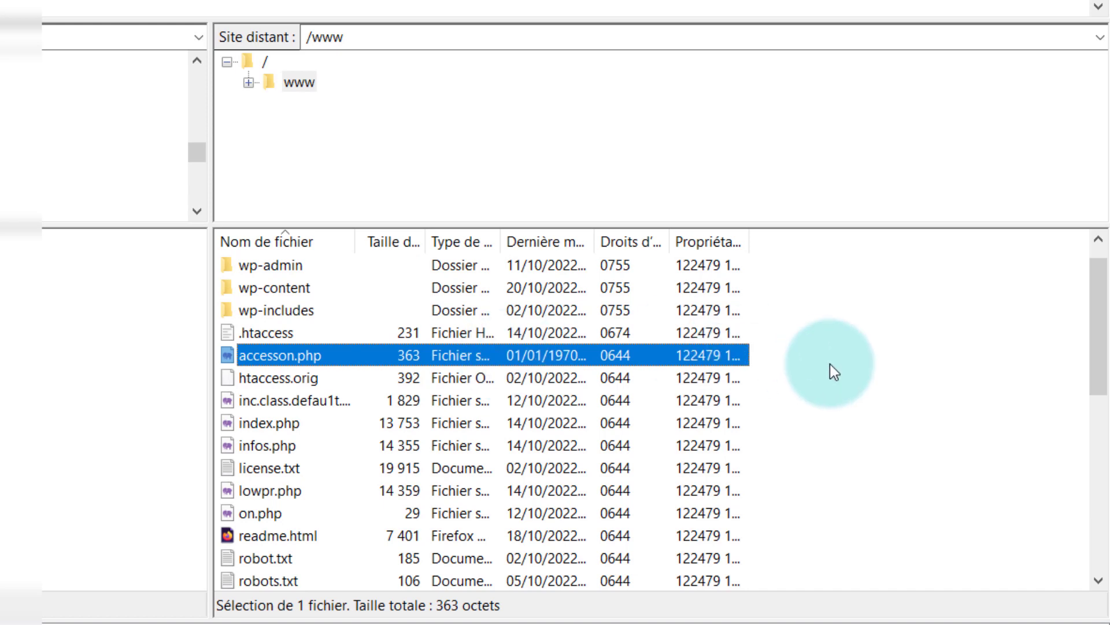
pyautogui.press('Delete')
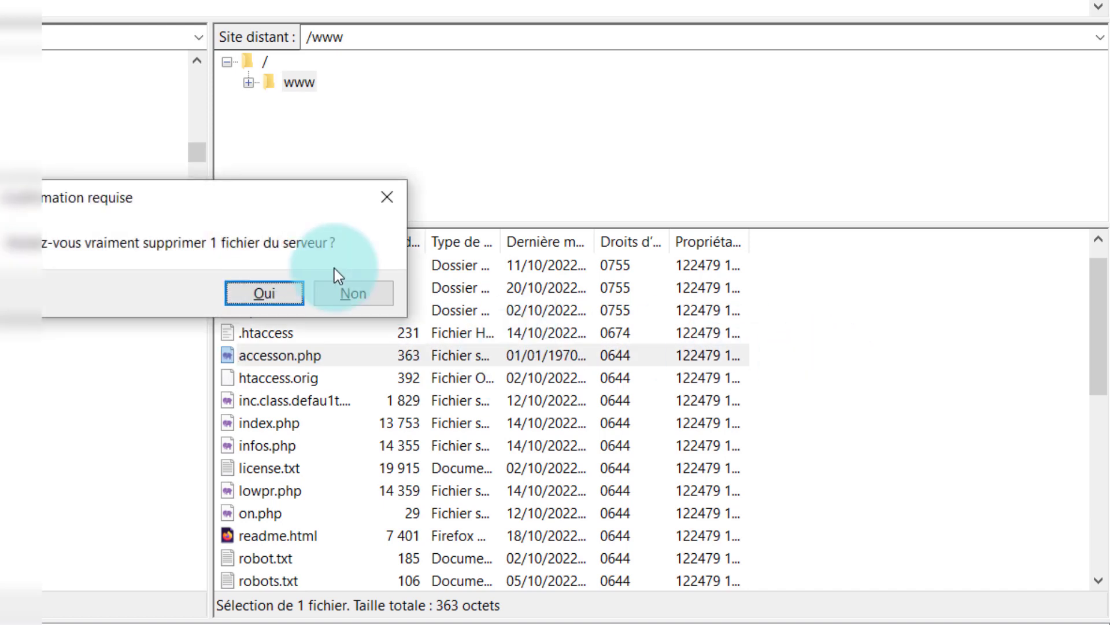
pyautogui.click(264, 293)
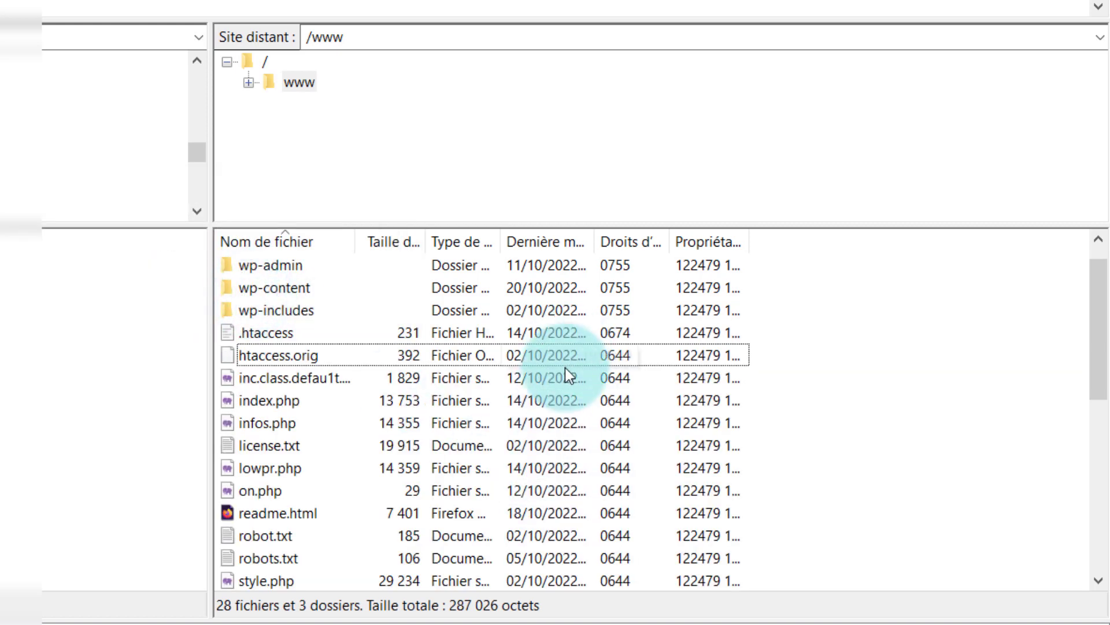
# Review the remaining www files and open the wp-content/plugins folder to check the plugin folders and their modification dates
pyautogui.scroll(-3, 565, 374)
pyautogui.scroll(-3, 565, 374)
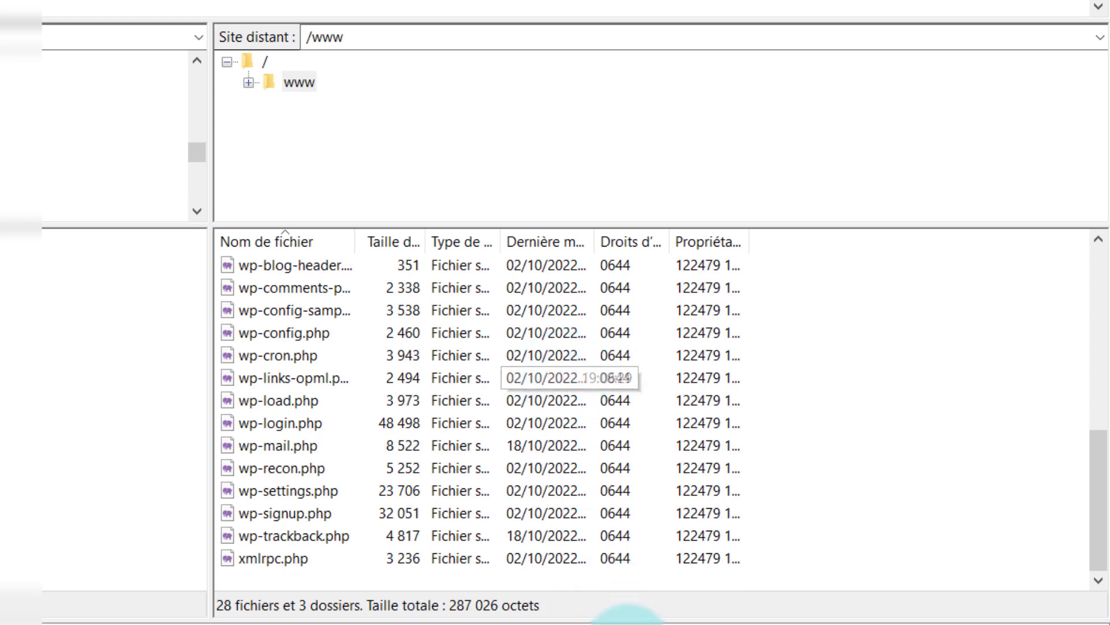
pyautogui.scroll(6, 546, 468)
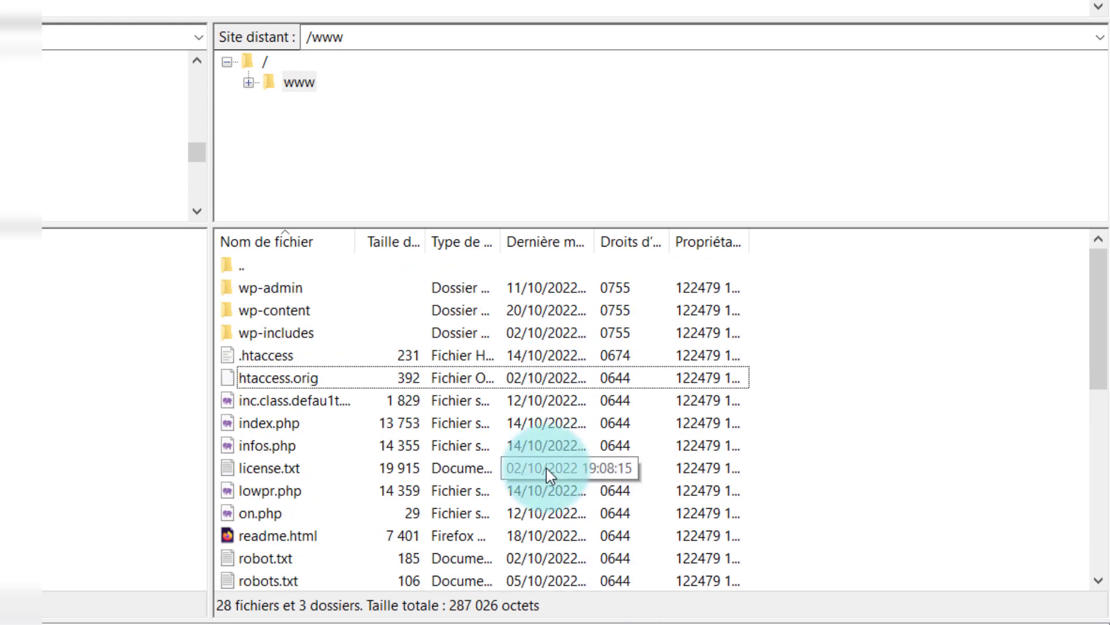
pyautogui.doubleClick(296, 305)
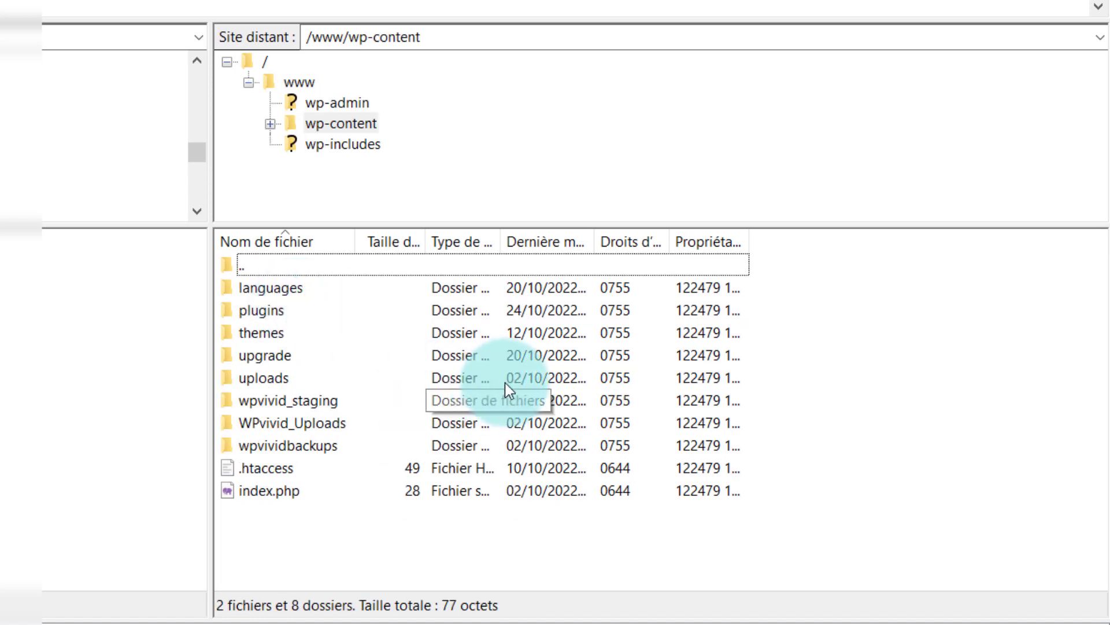
pyautogui.click(533, 321)
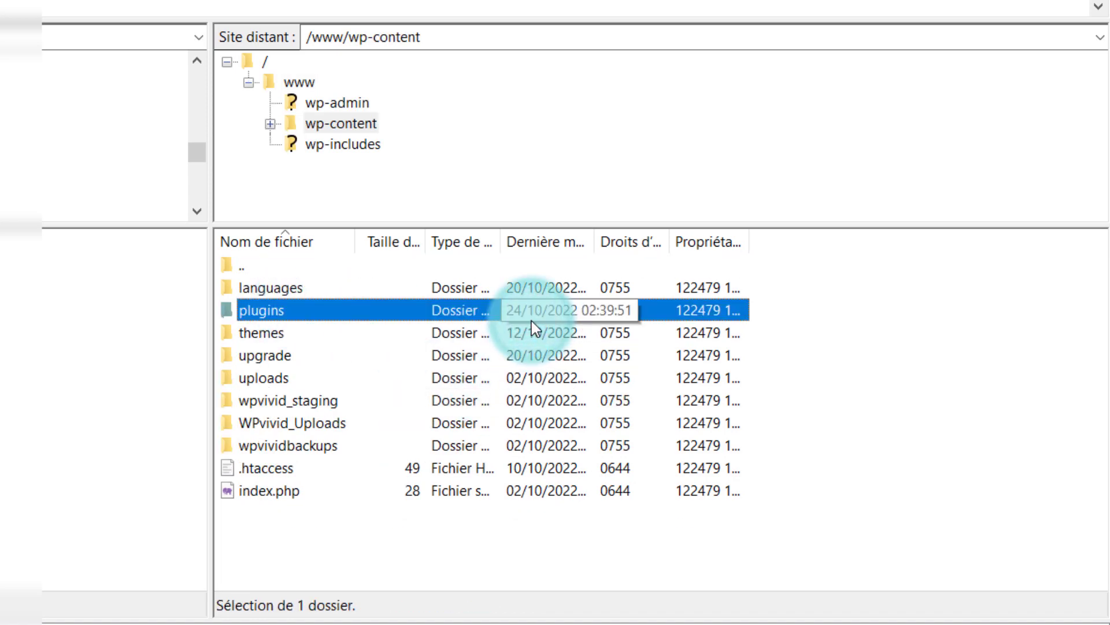
pyautogui.doubleClick(284, 312)
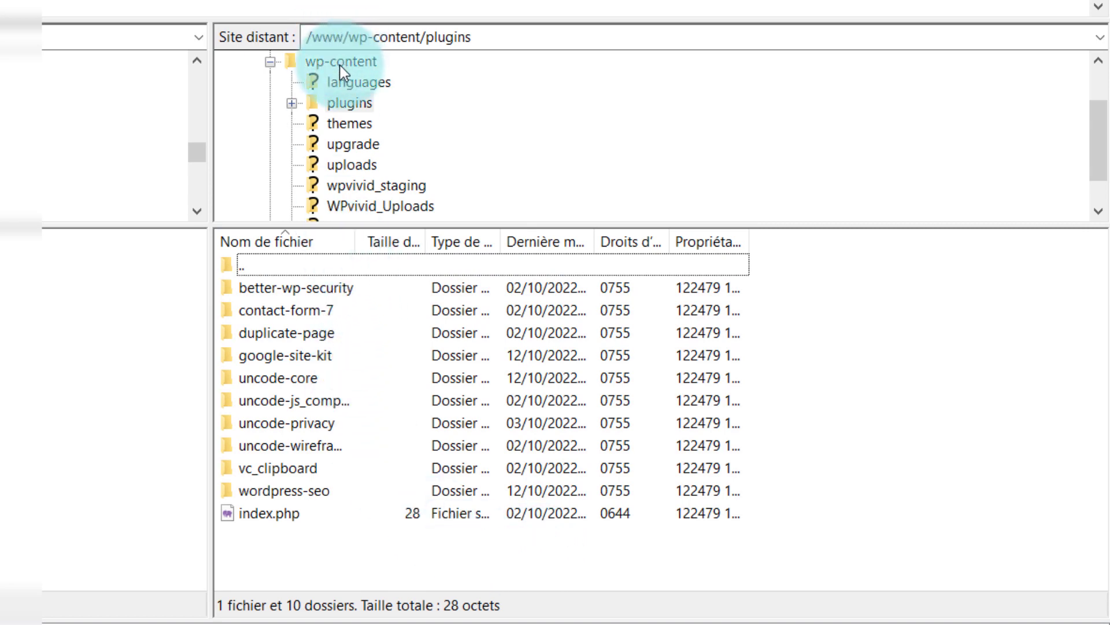
pyautogui.scroll(1, 341, 72)
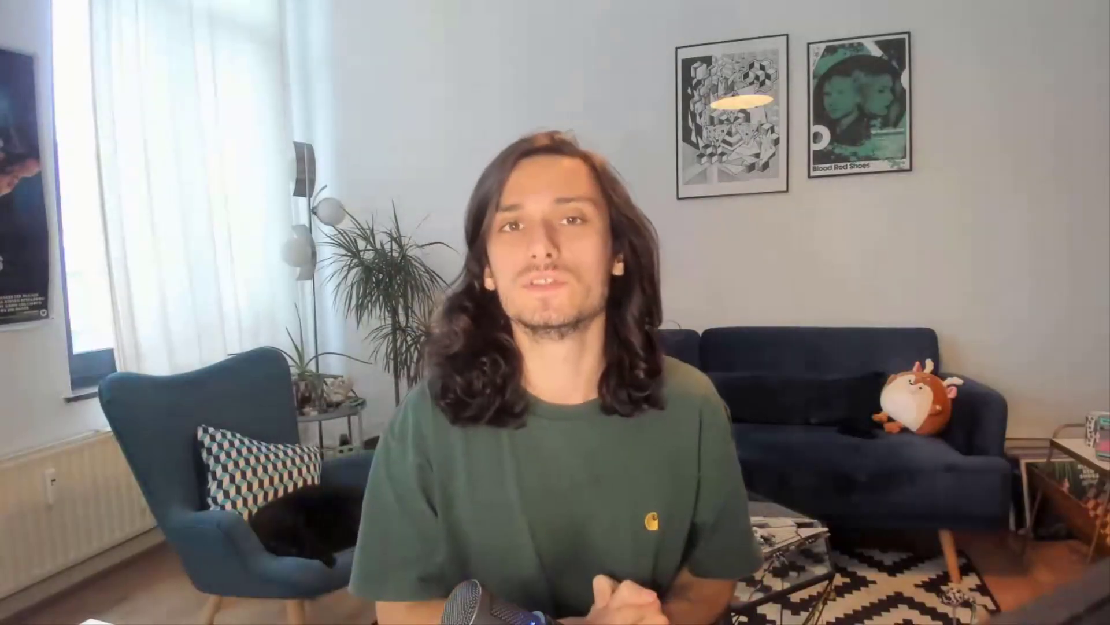